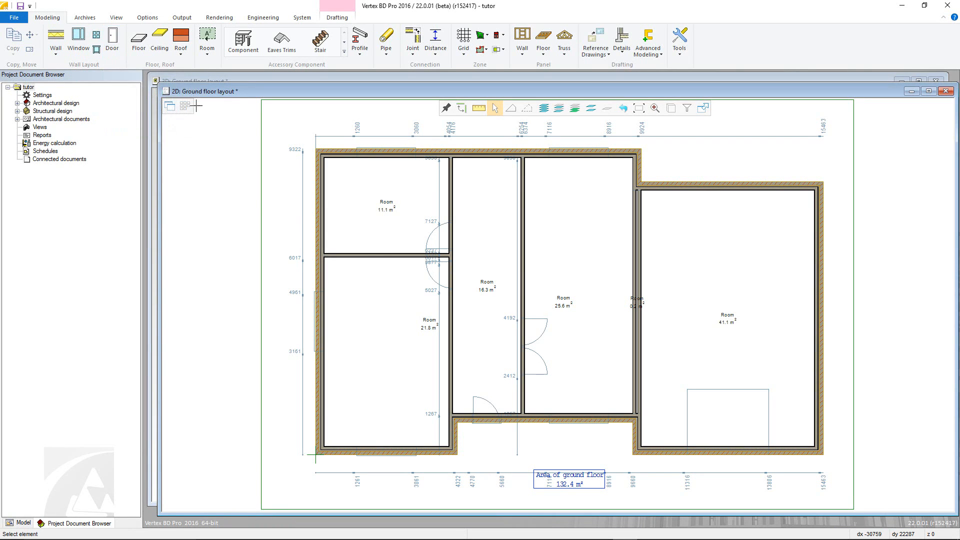
# Start inserting a window in the lower exterior wall of the 21.8 m² room, using the standard parametric A-window A-1200x1200.
pyautogui.click(390, 452)
pyautogui.rightClick(388, 452)
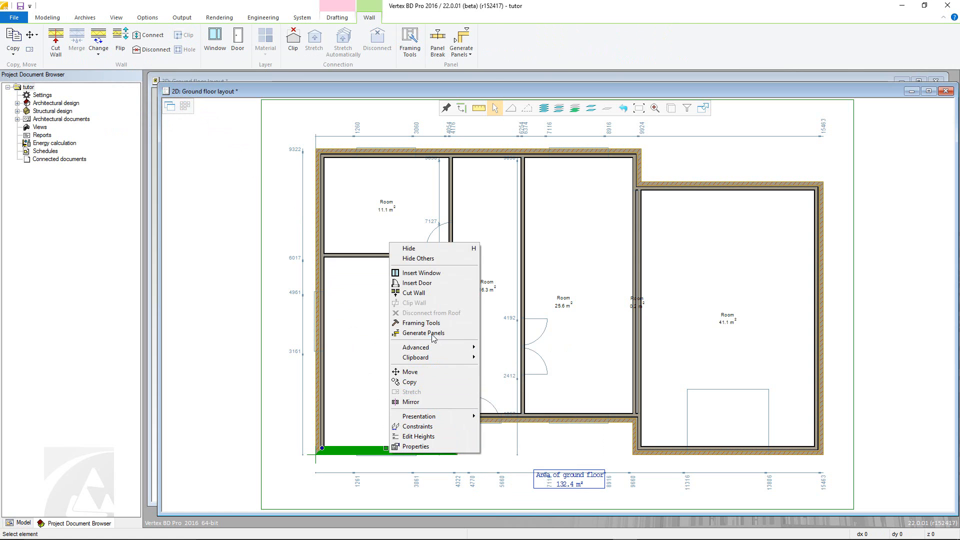
pyautogui.click(432, 274)
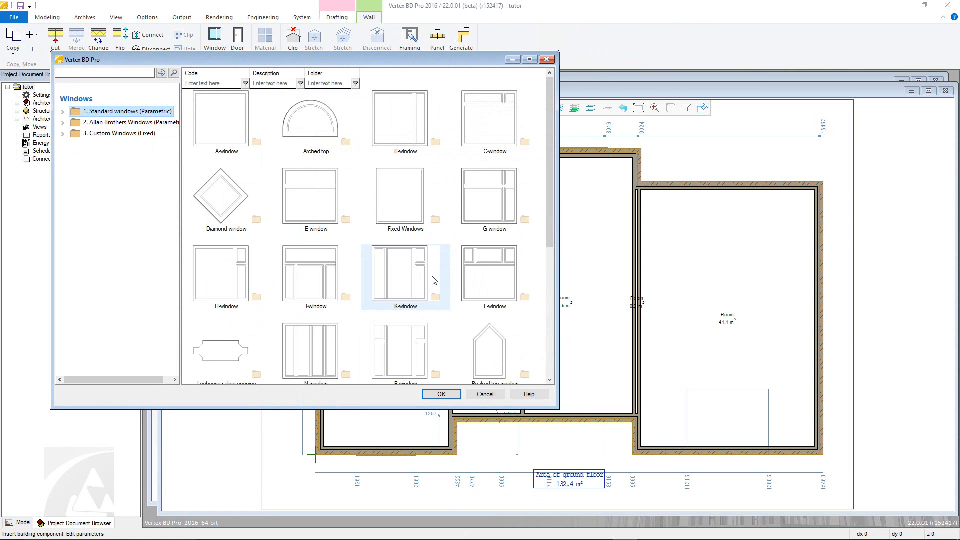
pyautogui.moveTo(434, 280)
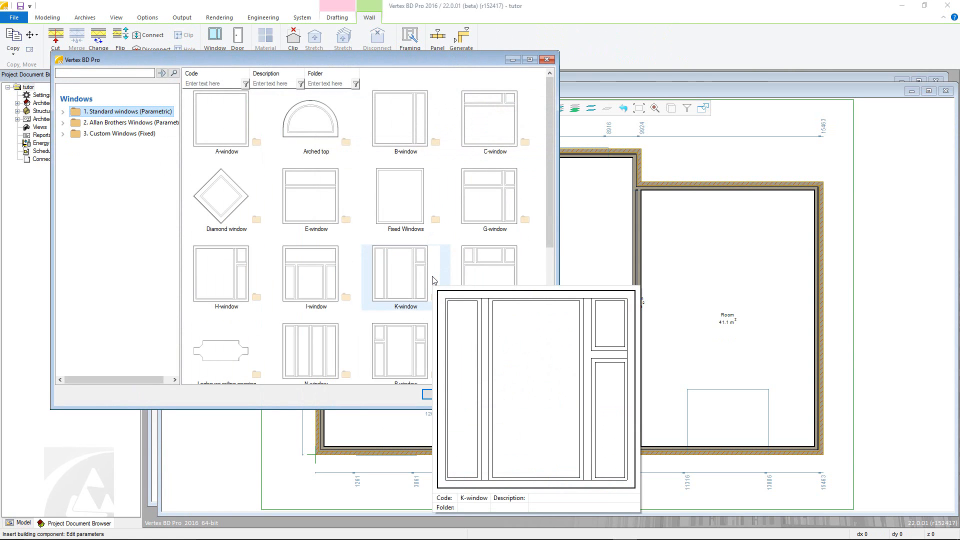
pyautogui.doubleClick(121, 124)
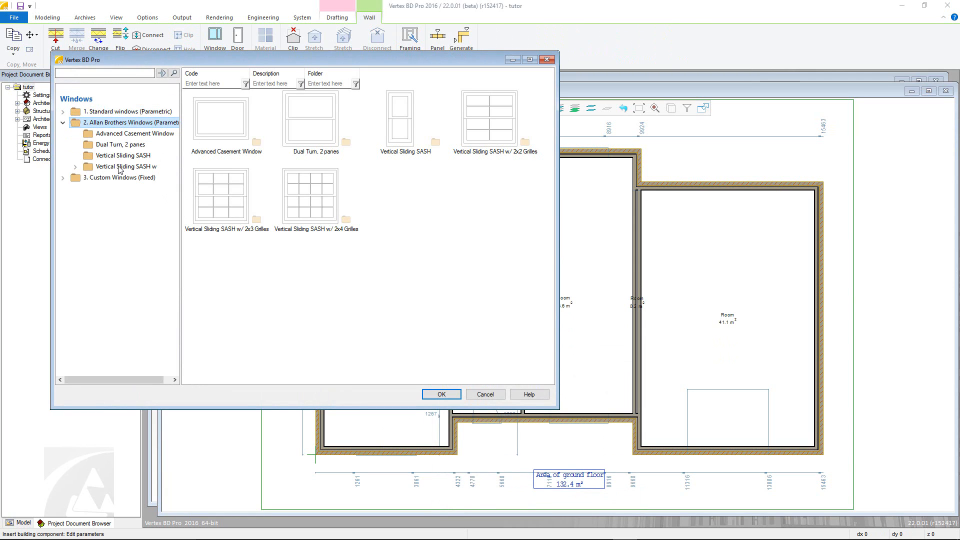
pyautogui.doubleClick(115, 113)
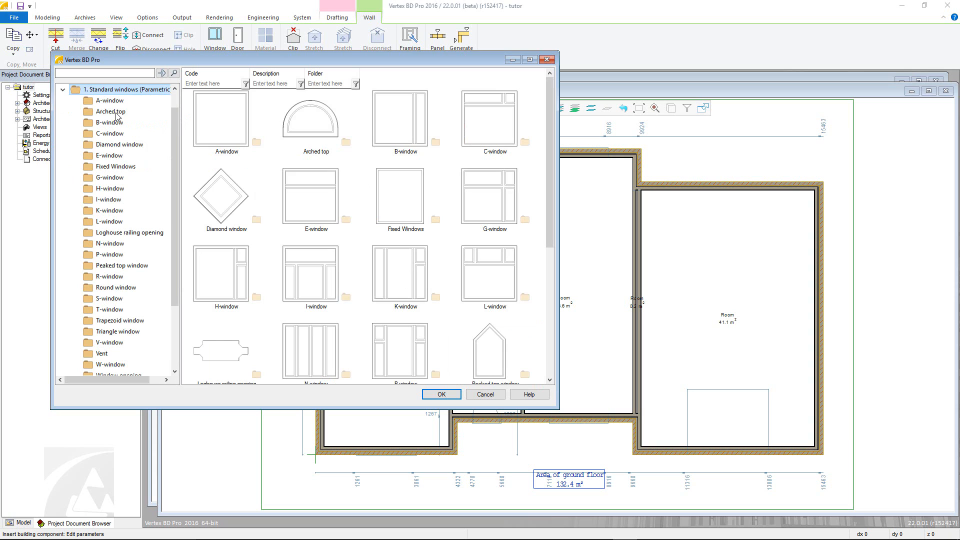
pyautogui.click(208, 129)
pyautogui.doubleClick(208, 128)
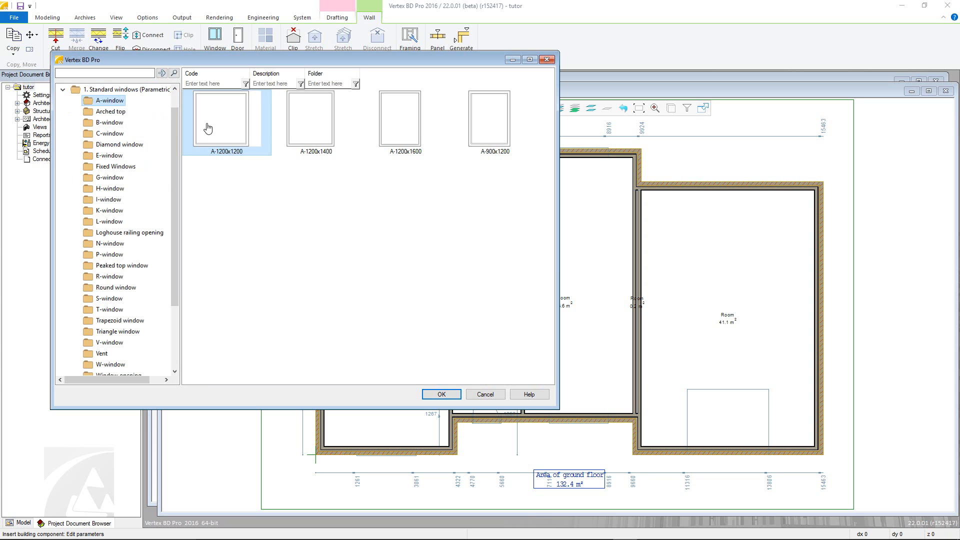
pyautogui.doubleClick(208, 128)
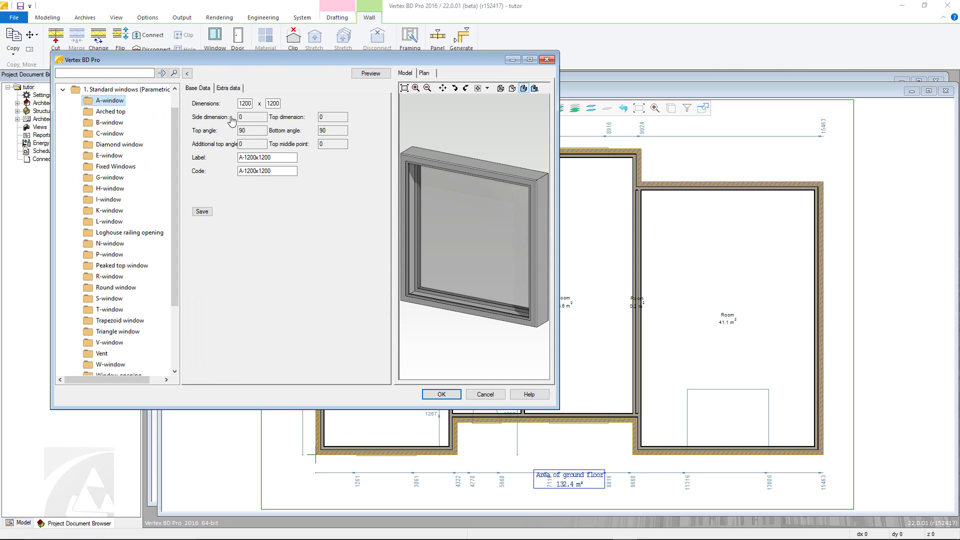
# Set the window's width to 1800 and update its preview.
pyautogui.doubleClick(240, 104)
pyautogui.write('1800')
pyautogui.click(361, 76)
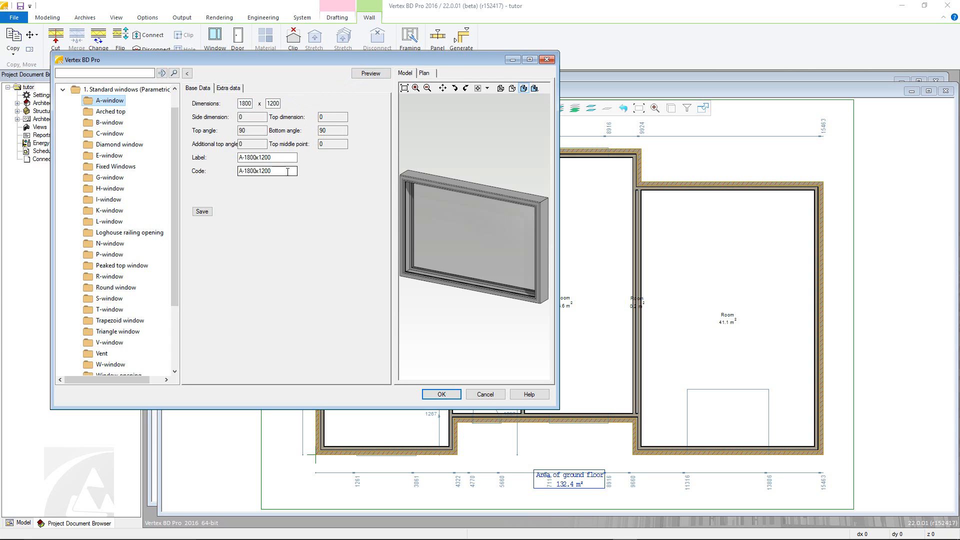
# Review the window's extra data, including width and height tolerances and header height, and accept the window settings.
pyautogui.click(233, 90)
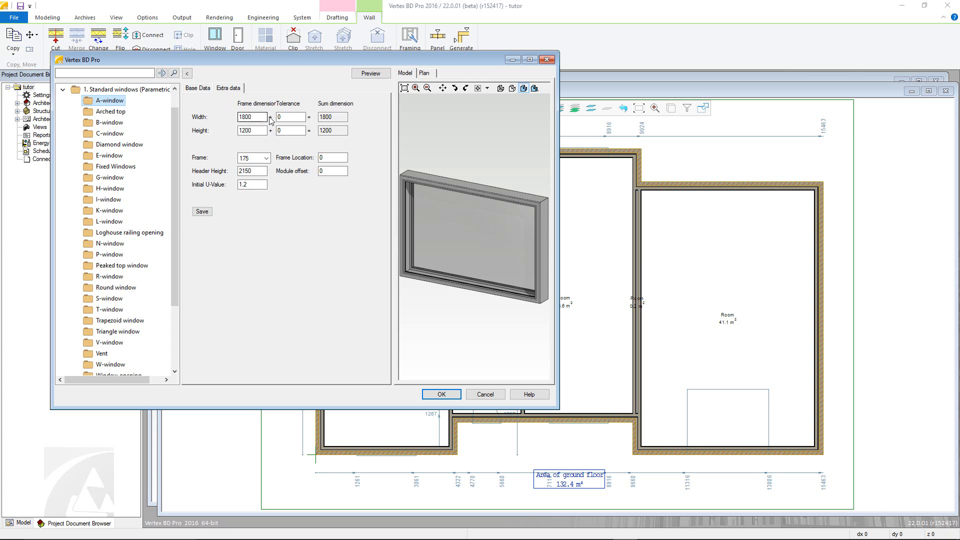
pyautogui.click(286, 116)
pyautogui.click(287, 130)
pyautogui.click(256, 172)
pyautogui.click(442, 394)
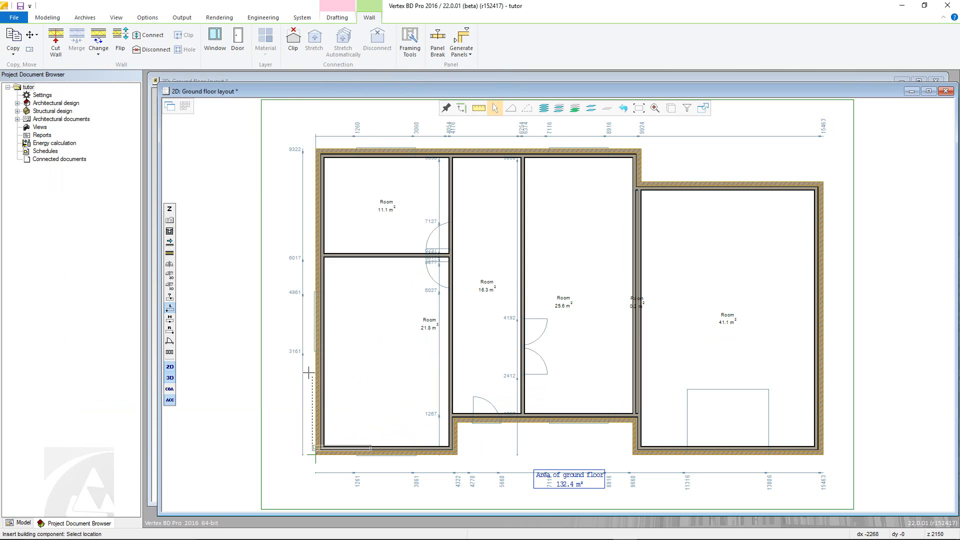
# Set the window's insertion point to its right edge and accept the 2150 header height relative to the current floor.
pyautogui.click(170, 318)
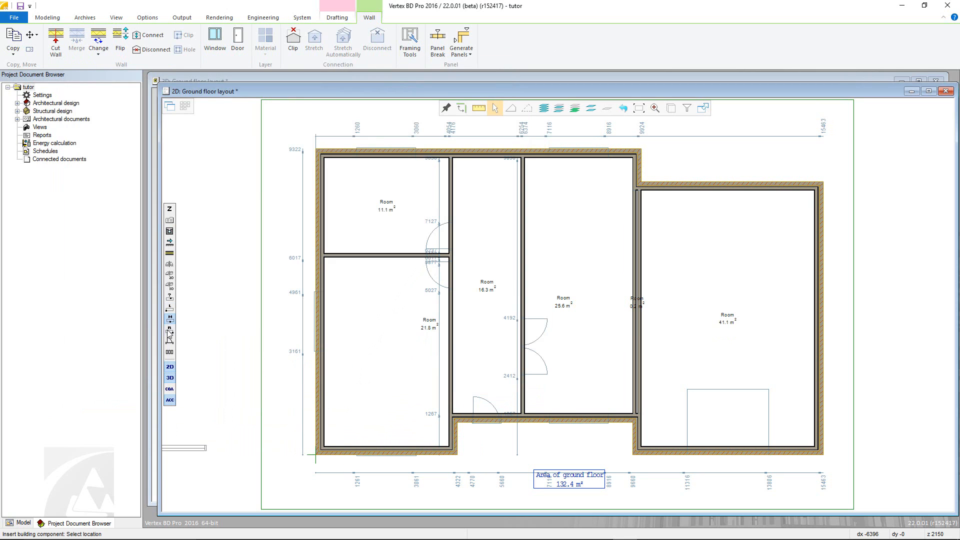
pyautogui.click(170, 330)
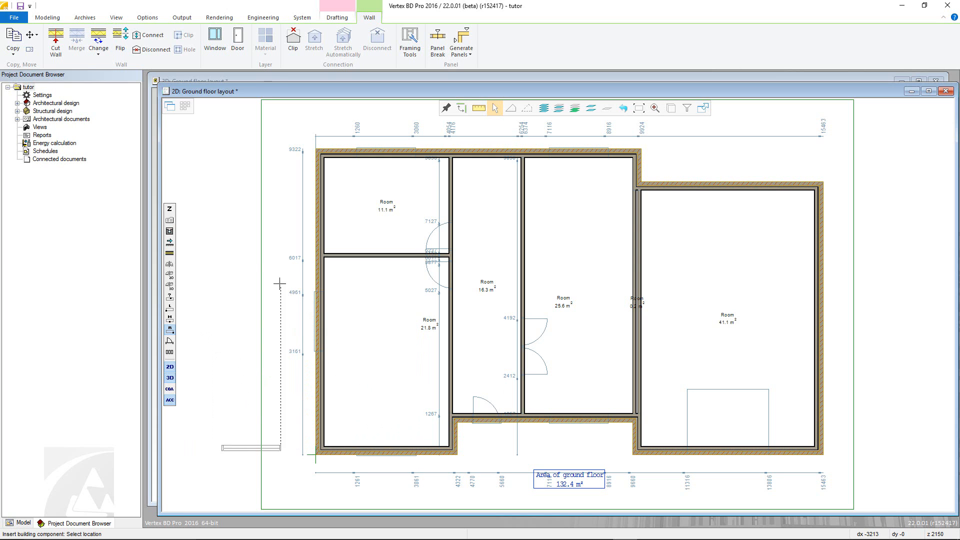
pyautogui.click(170, 210)
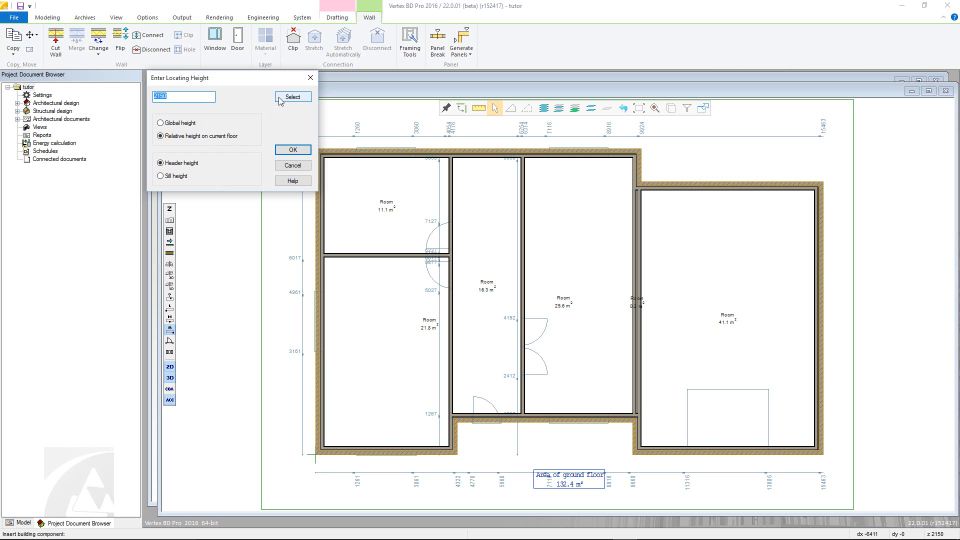
pyautogui.click(284, 149)
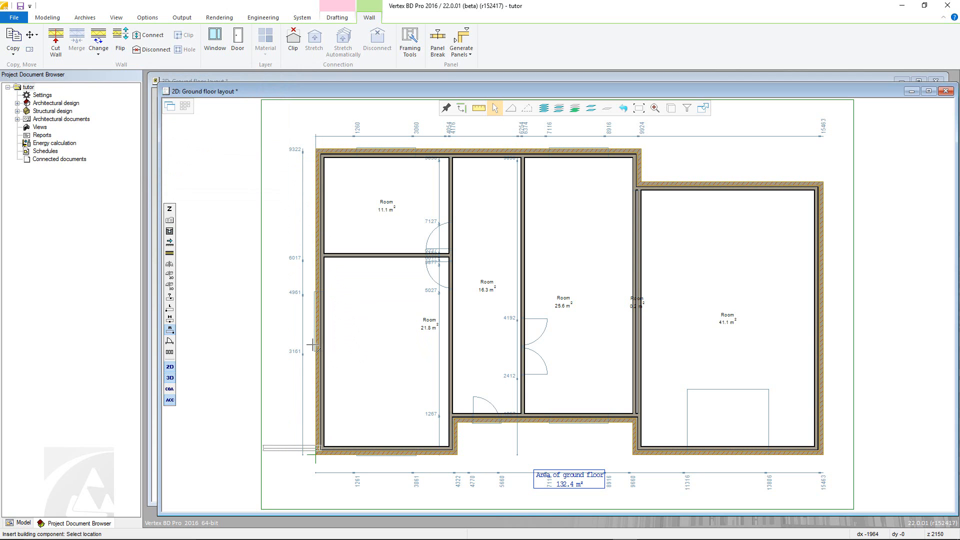
# Place the window in the lower wall 2000 mm from the 21.8 m² room's inner right corner and finish the insertion.
pyautogui.click(173, 242)
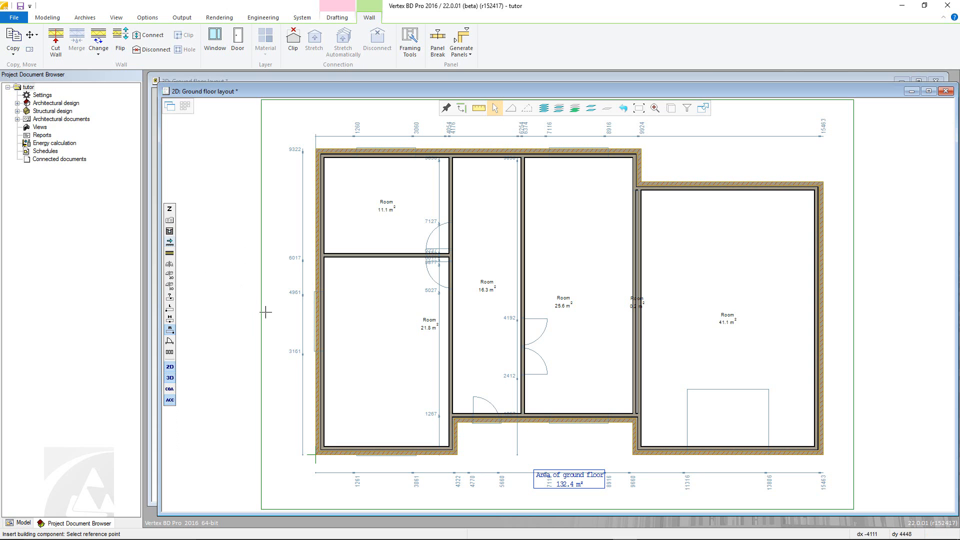
pyautogui.click(448, 448)
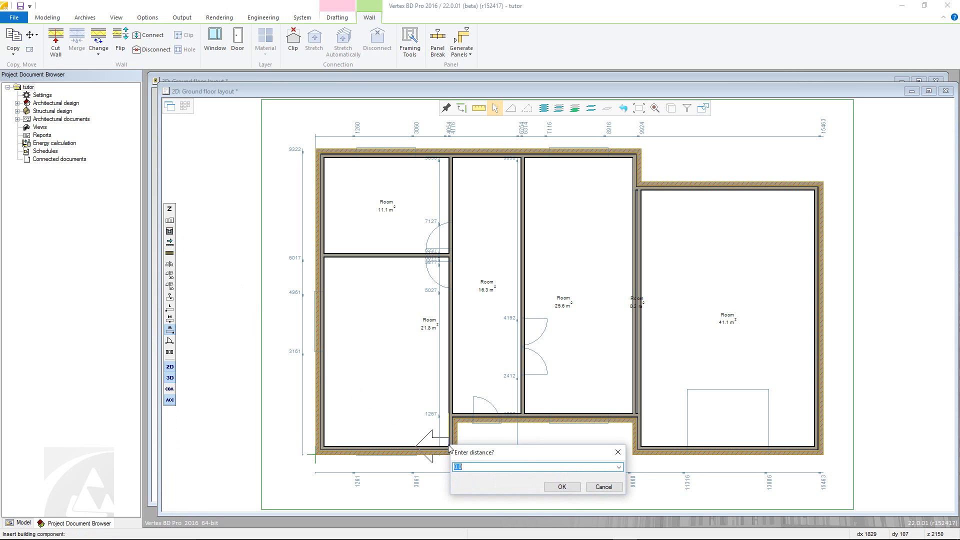
pyautogui.write('2000')
pyautogui.press('Return')
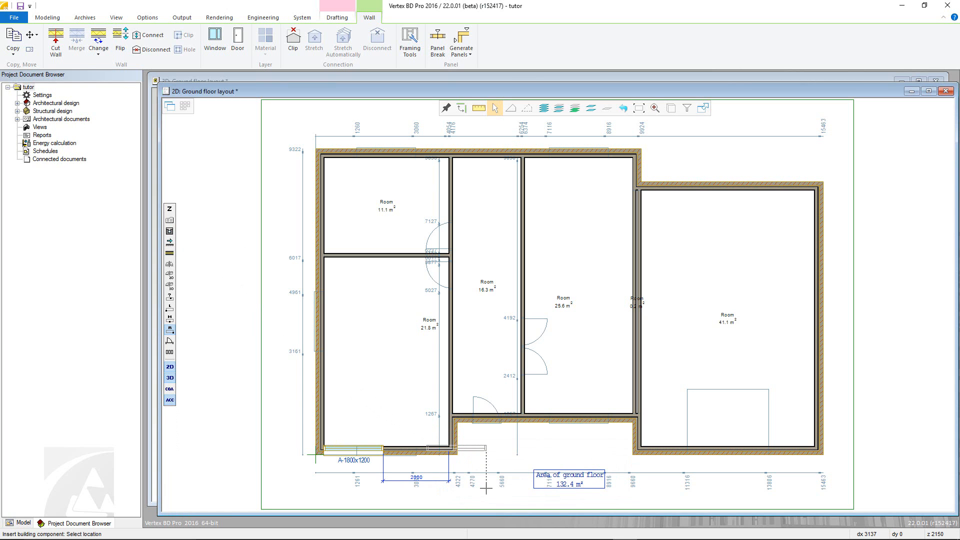
pyautogui.press('Escape')
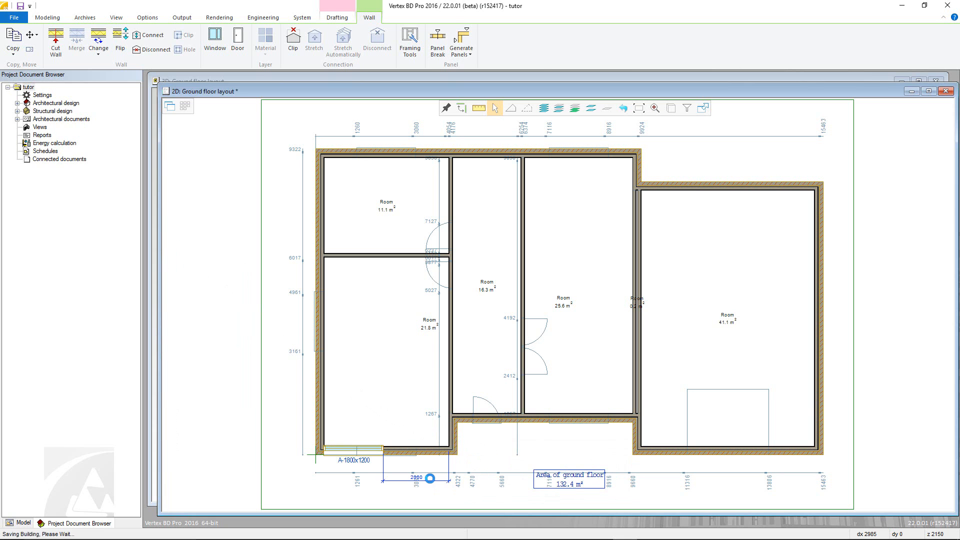
# Set the driving dimension between the window and the room's inner right corner to 800.
pyautogui.doubleClick(430, 481)
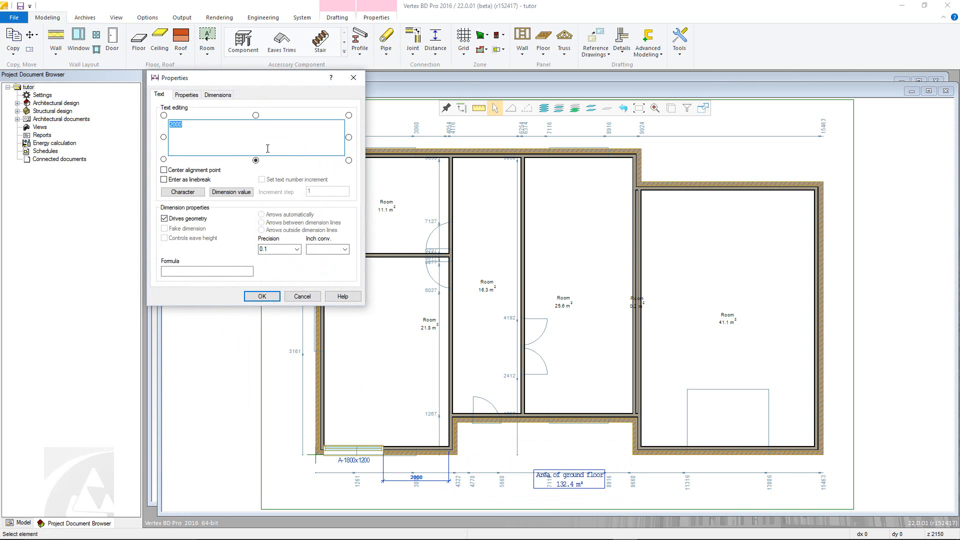
pyautogui.write('800')
pyautogui.press('Return')
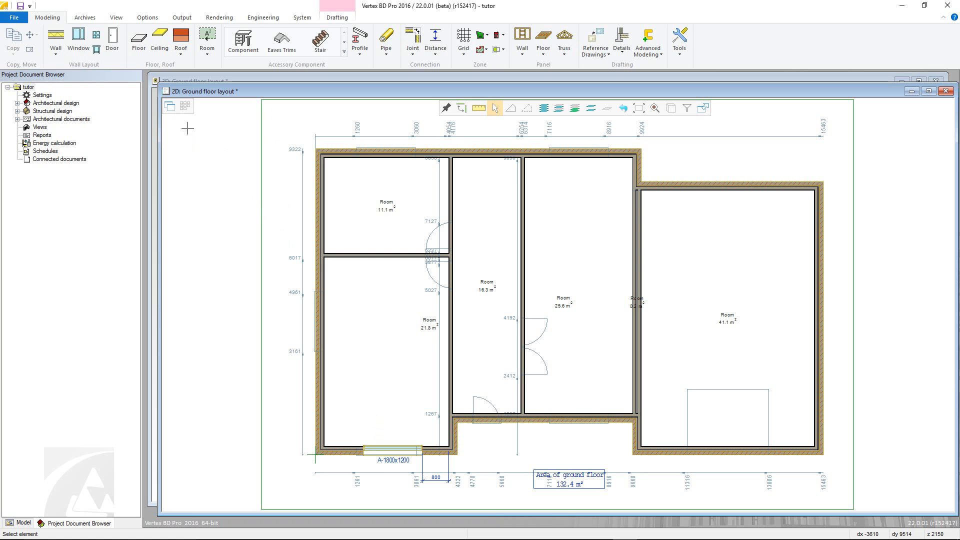
# Insert A-1800x1200 windows in the lower and upper exterior walls of the 25.6 m² room, aligned with the existing opening outlines.
pyautogui.click(79, 40)
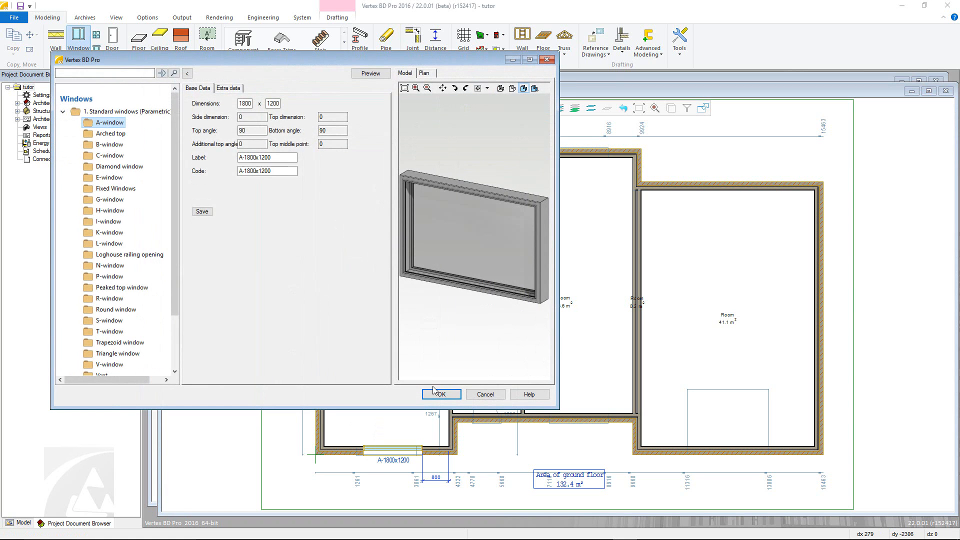
pyautogui.press('Return')
pyautogui.click(595, 419)
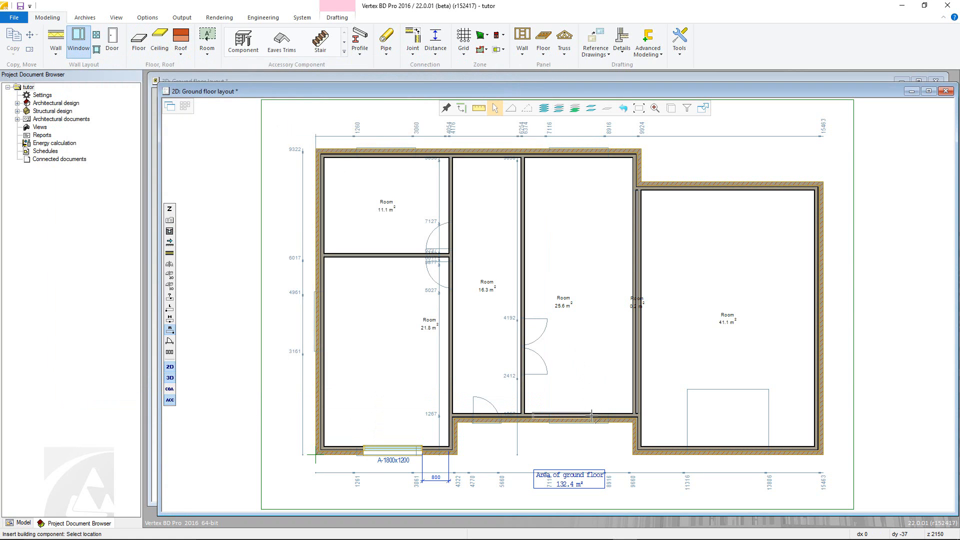
pyautogui.rightClick(607, 381)
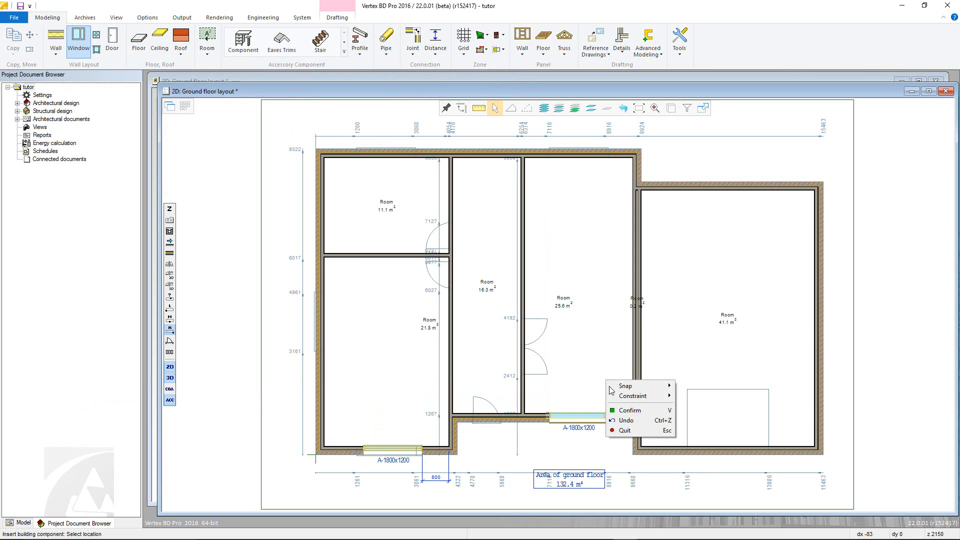
pyautogui.click(584, 154)
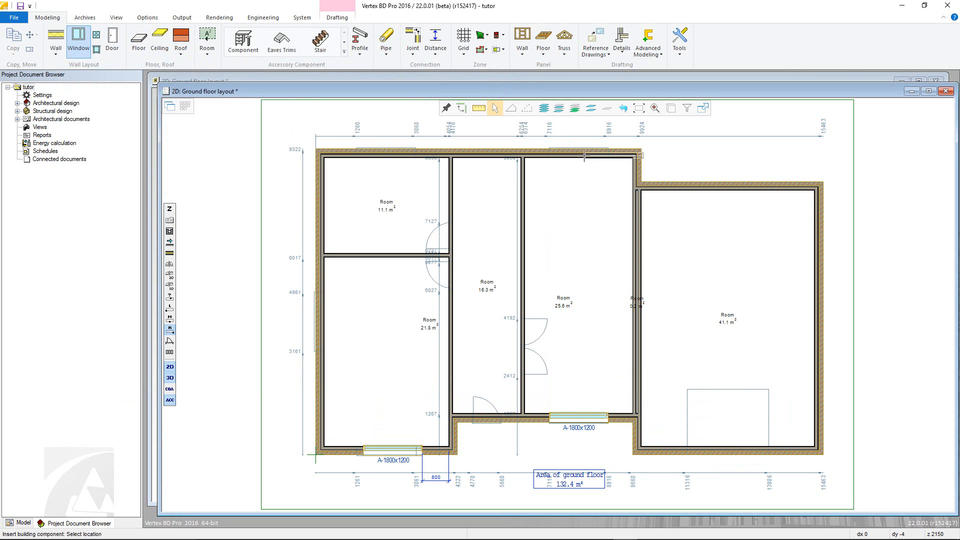
pyautogui.click(549, 145)
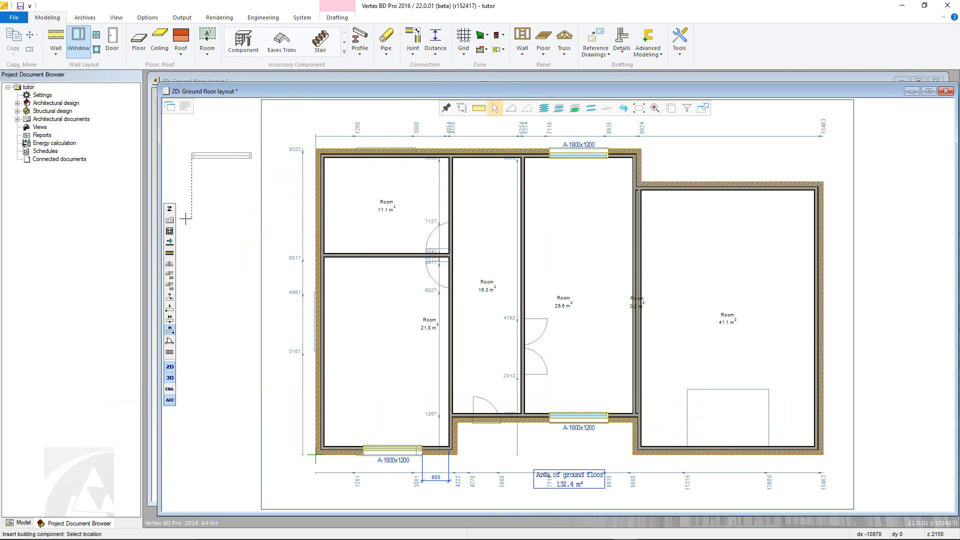
# Switch the window being inserted to the standard A-window A-1200x1200.
pyautogui.click(170, 220)
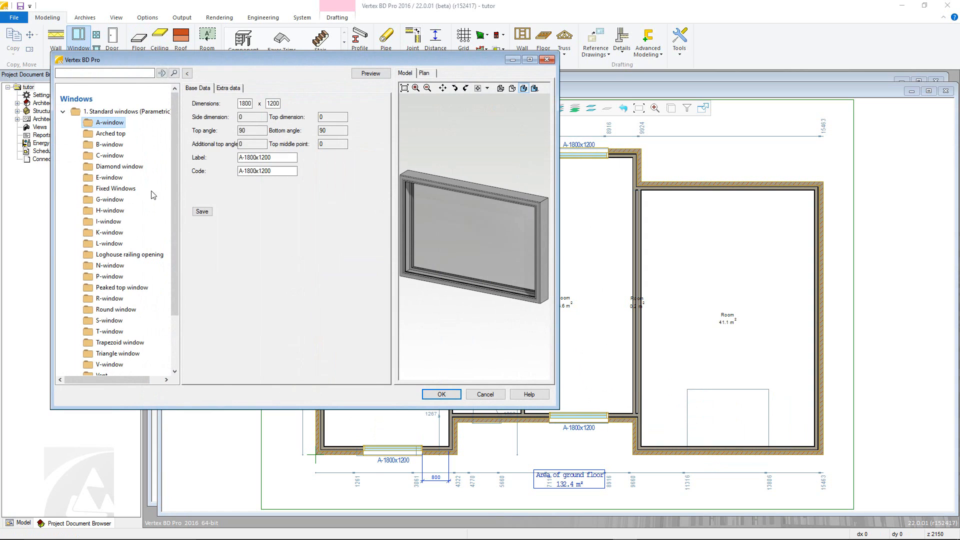
pyautogui.click(114, 124)
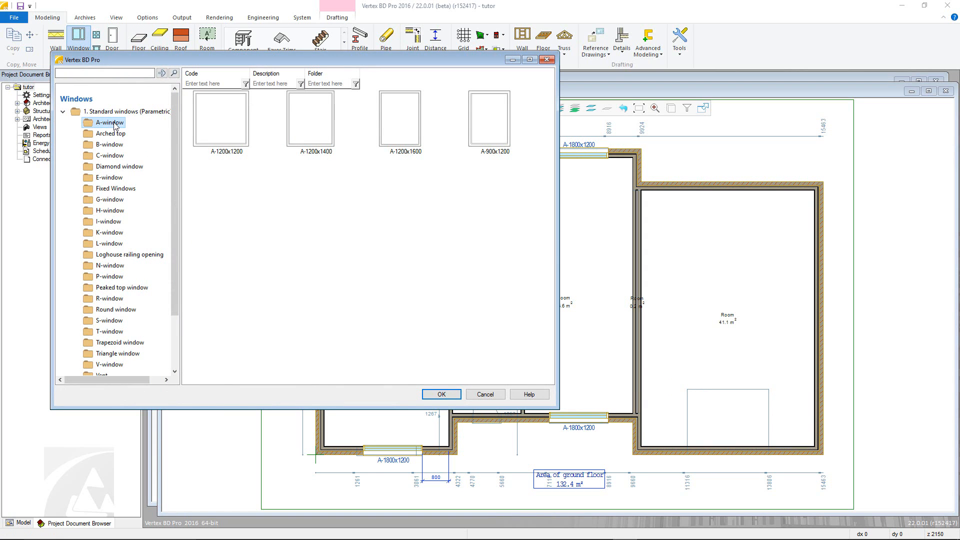
pyautogui.click(201, 123)
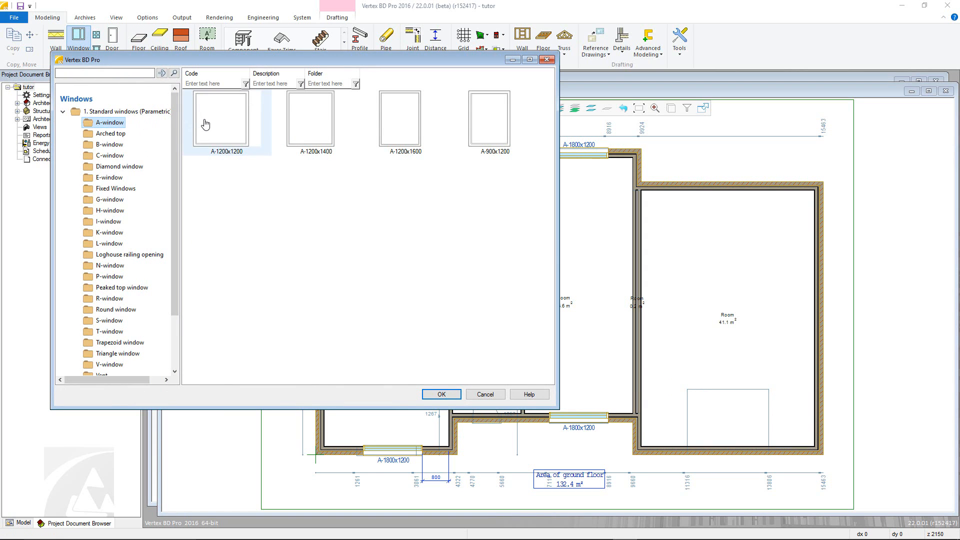
pyautogui.click(207, 124)
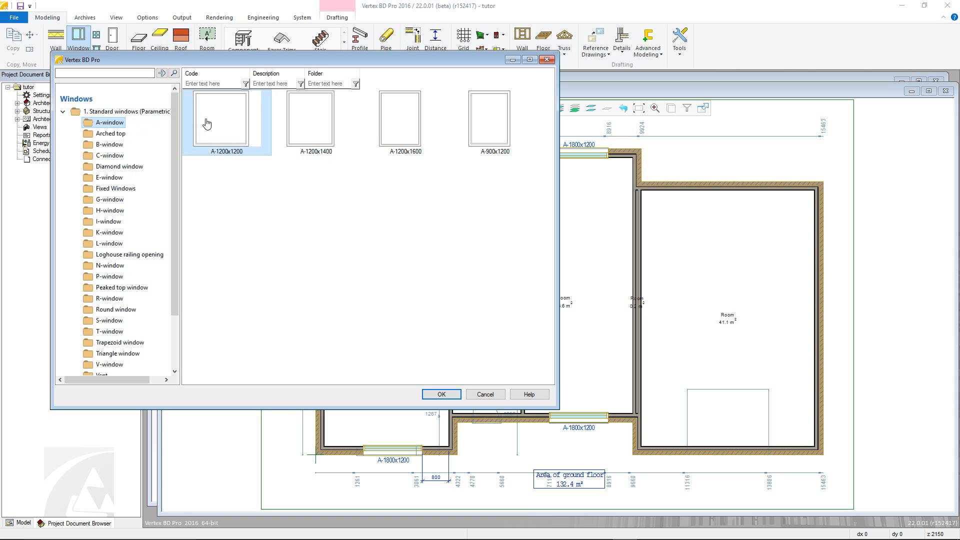
pyautogui.moveTo(207, 124); pyautogui.dragTo(611, 228)
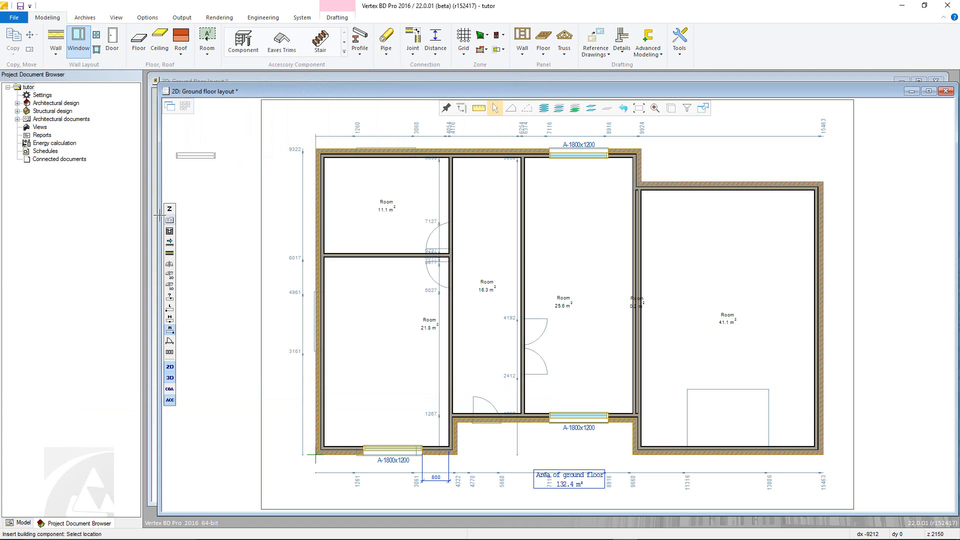
# Place the window in the upper wall of the 11.1 m² room, starting at the 1260 mark, and end the insertion.
pyautogui.click(356, 147)
pyautogui.rightClick(358, 179)
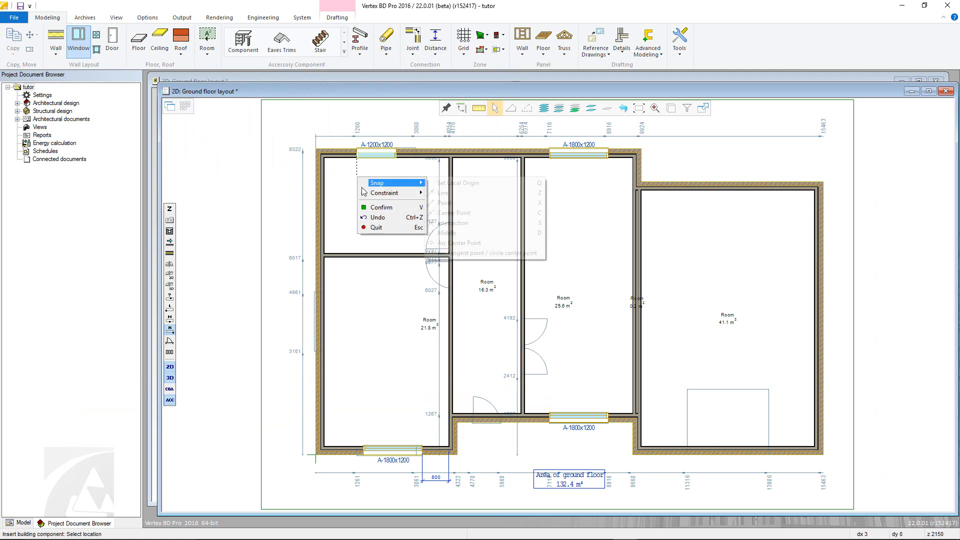
pyautogui.click(364, 206)
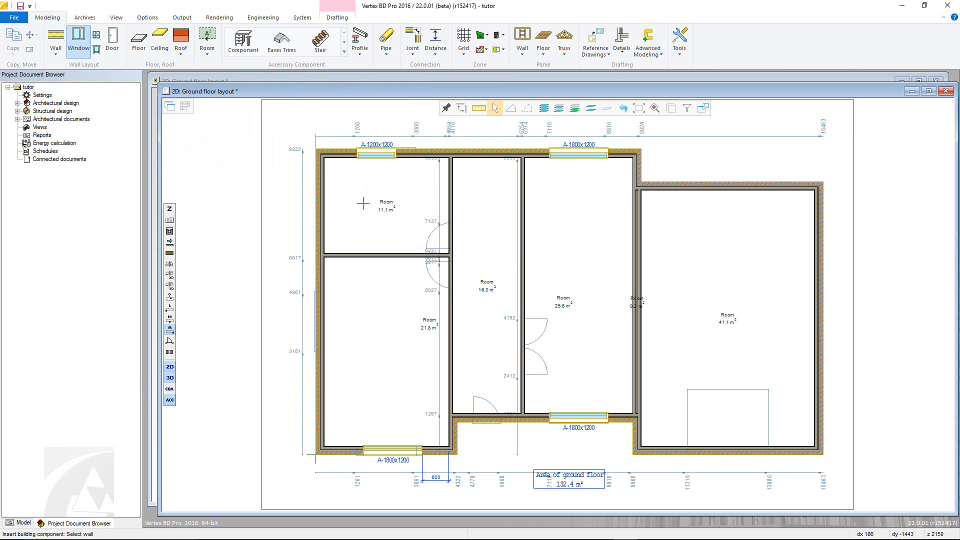
pyautogui.rightClick(363, 203)
pyautogui.click(369, 232)
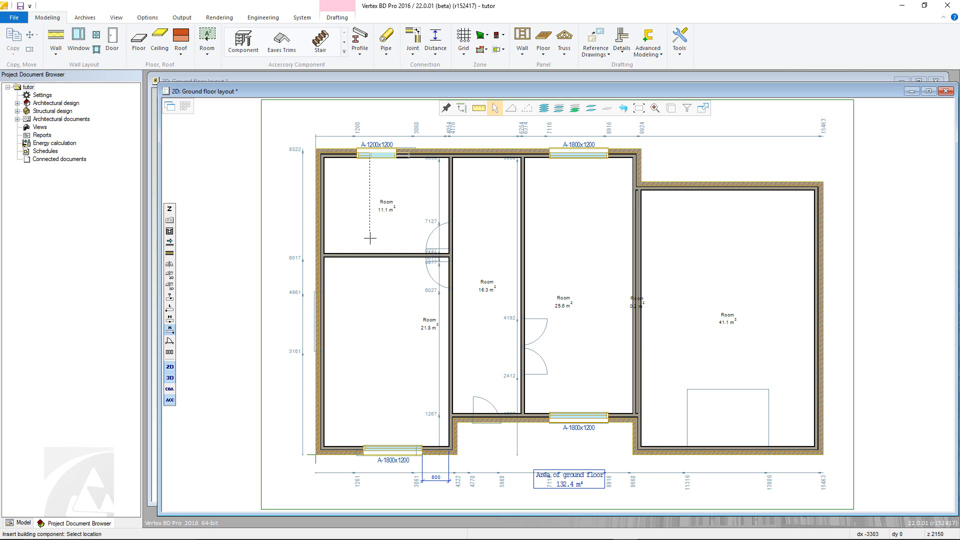
pyautogui.click(370, 239)
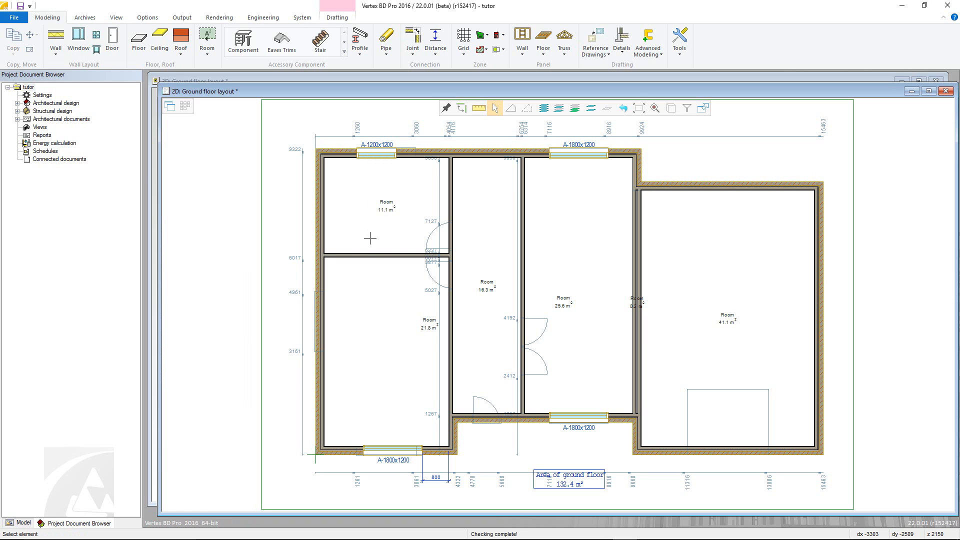
# Begin inserting a door from the library, choosing the standard parametric exterior Design doors type.
pyautogui.click(118, 45)
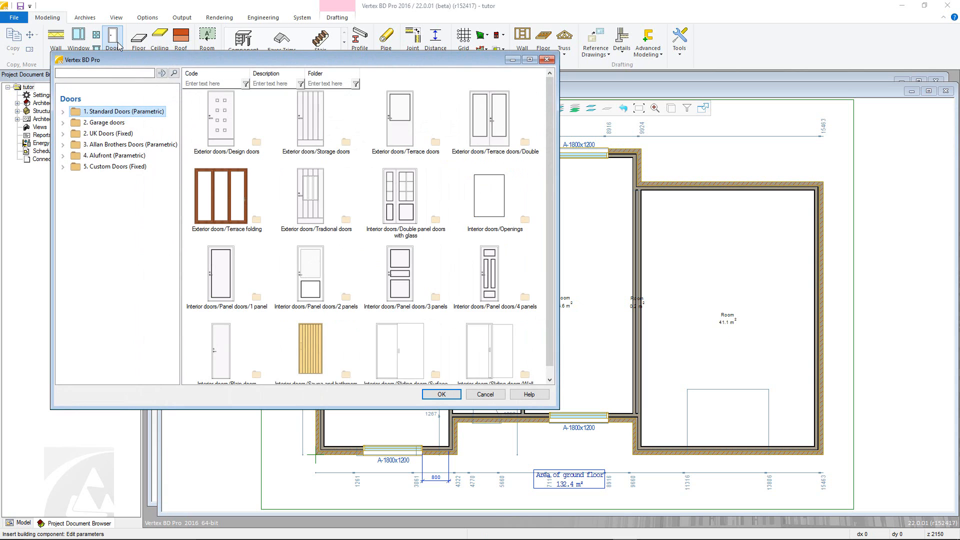
pyautogui.click(63, 112)
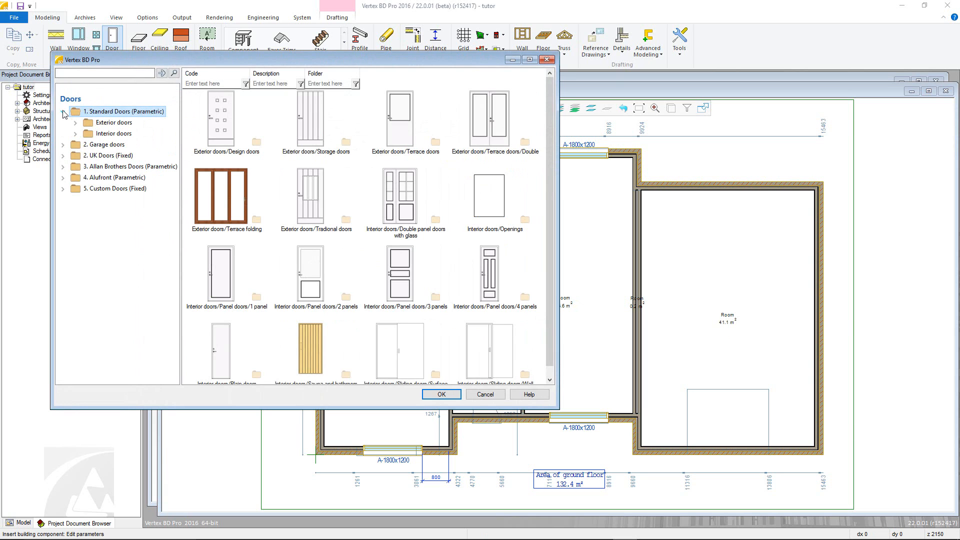
pyautogui.click(76, 122)
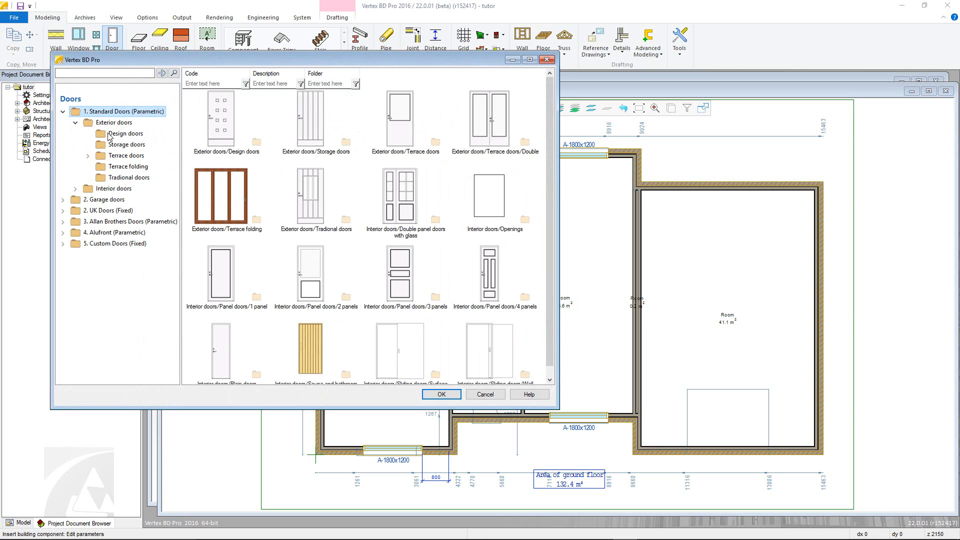
pyautogui.click(109, 134)
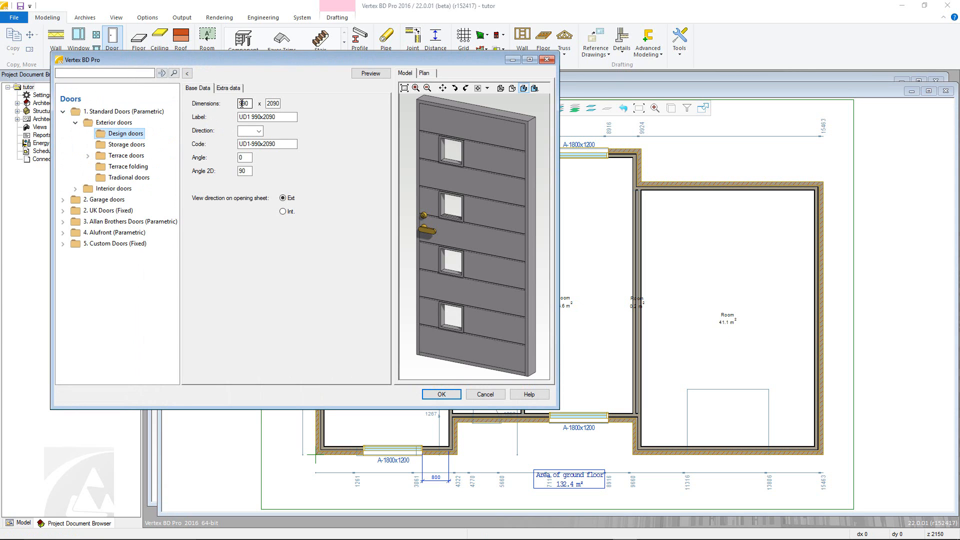
# Set the design door's width to 890, check its extra data, and accept the door for placement.
pyautogui.click(242, 103)
pyautogui.press('BackSpace')
pyautogui.write('8')
pyautogui.click(235, 89)
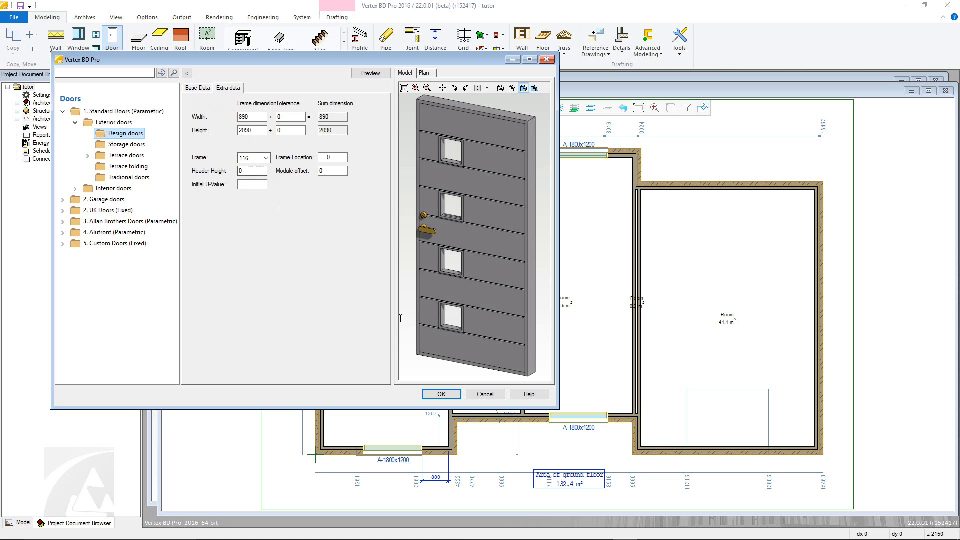
pyautogui.click(442, 395)
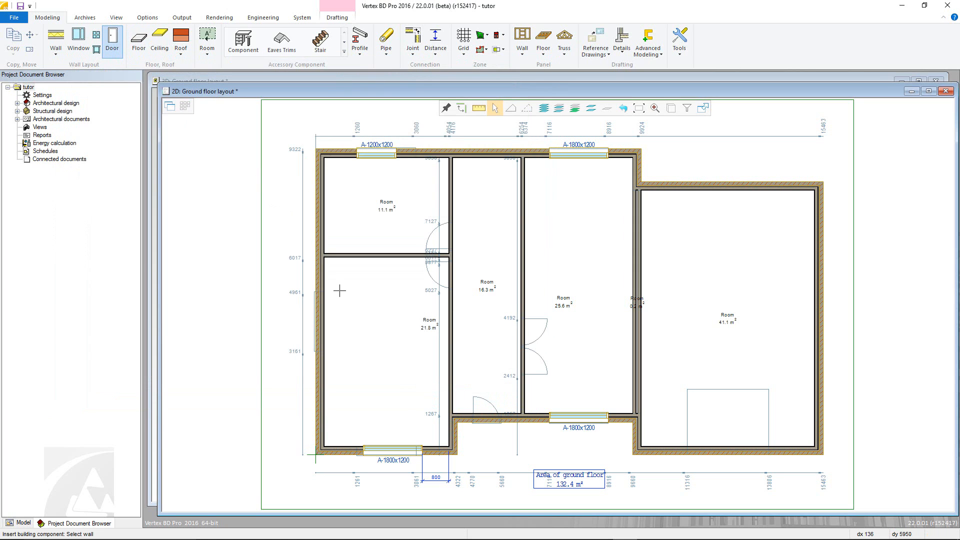
# Place the door, mirrored and inverted, in the lower exterior wall of the 16.3 m² room at its opening outline, and end the insertion.
pyautogui.click(478, 416)
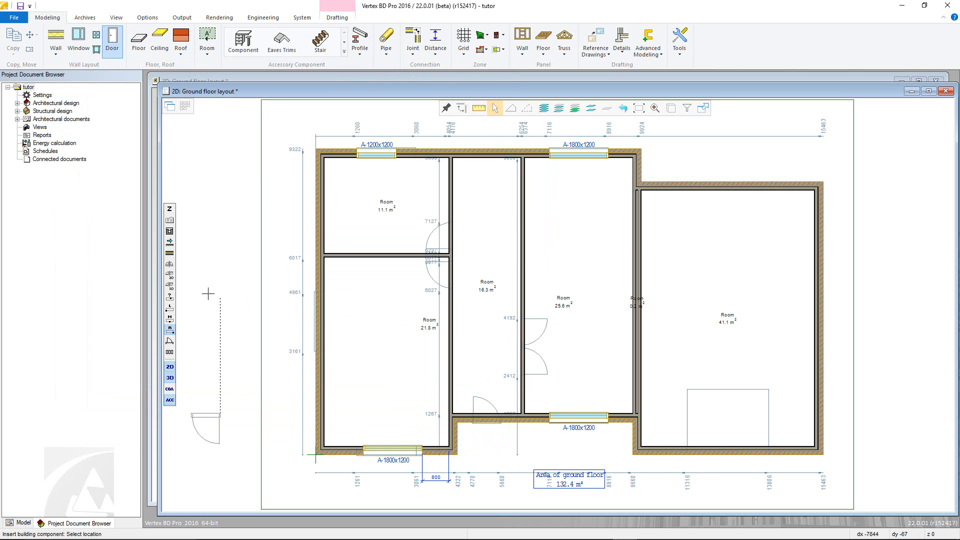
pyautogui.click(170, 263)
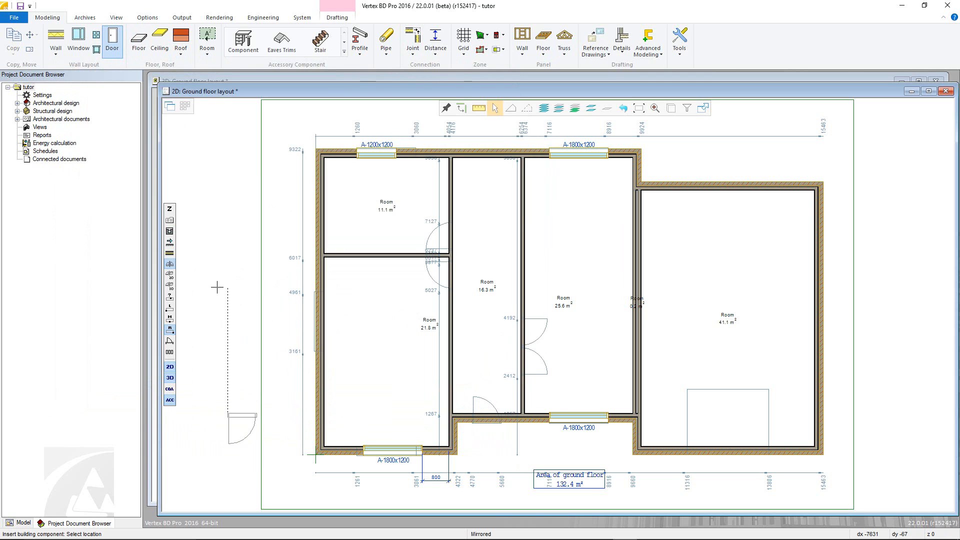
pyautogui.click(172, 284)
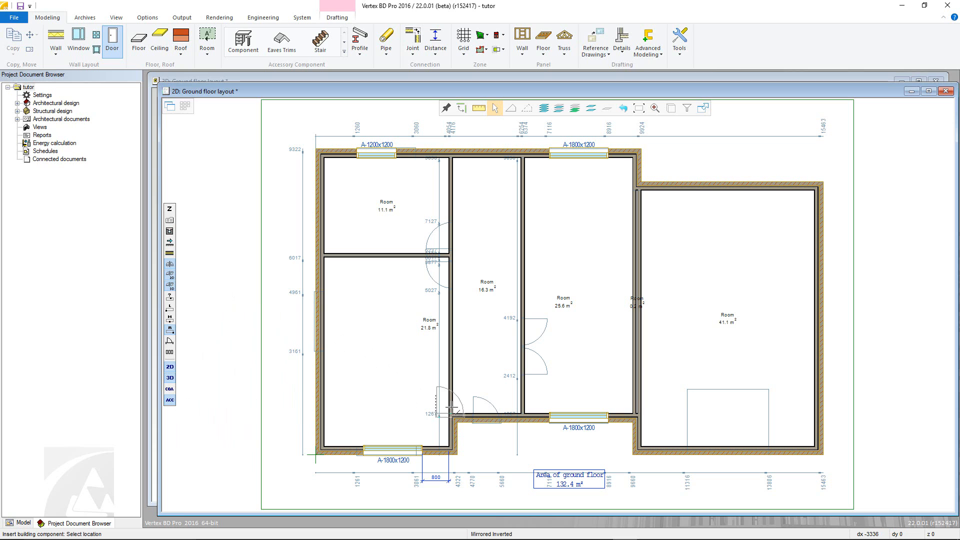
pyautogui.click(472, 425)
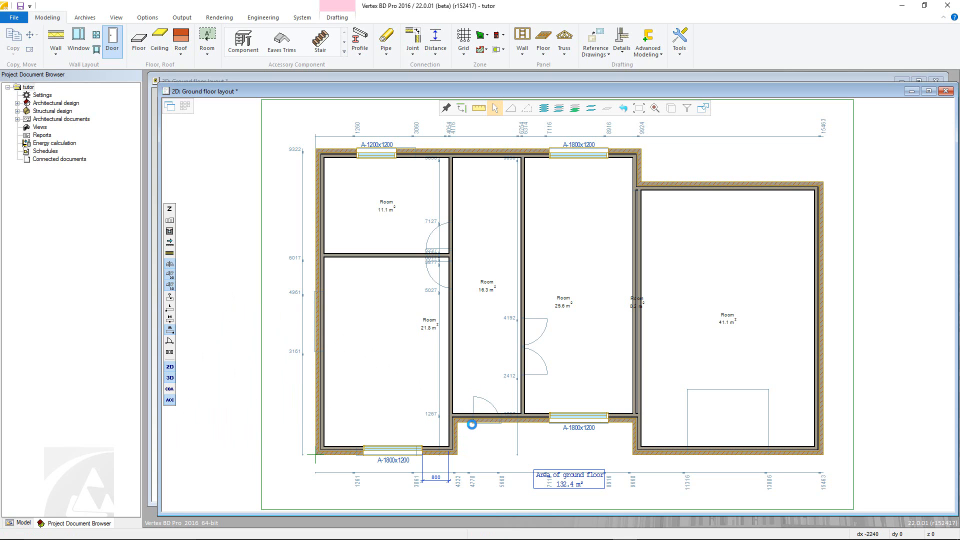
pyautogui.press('Escape')
# Copy the A-1800x1200 window from the 21.8 m² room's lower wall to the 11.1 m² room's upper wall at the 3060 mark, replacing the existing window.
pyautogui.click(392, 450)
pyautogui.rightClick(396, 389)
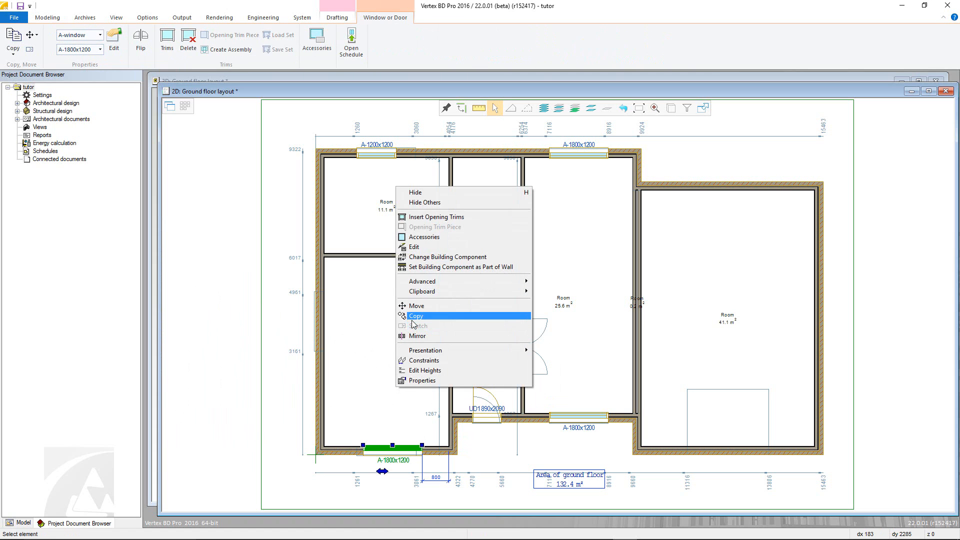
pyautogui.click(416, 315)
pyautogui.click(430, 154)
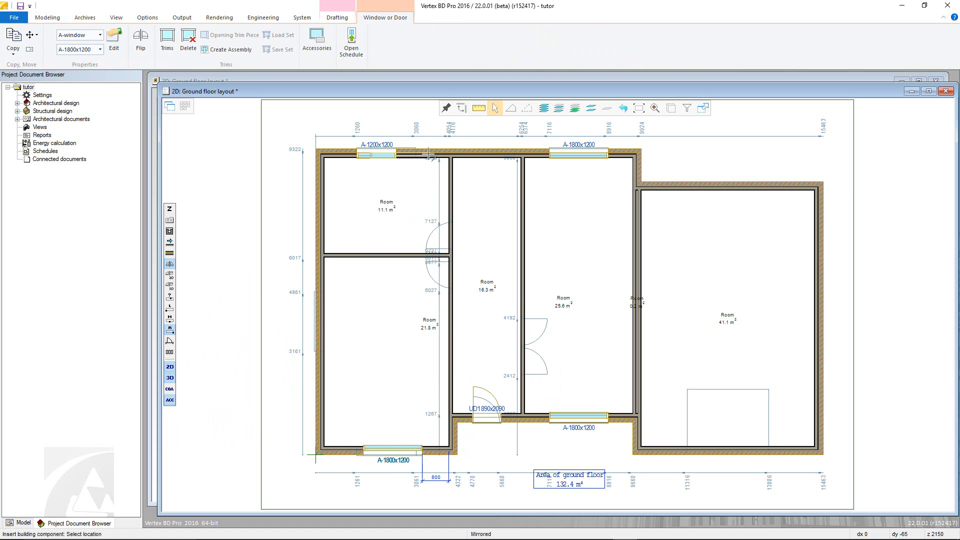
pyautogui.click(416, 145)
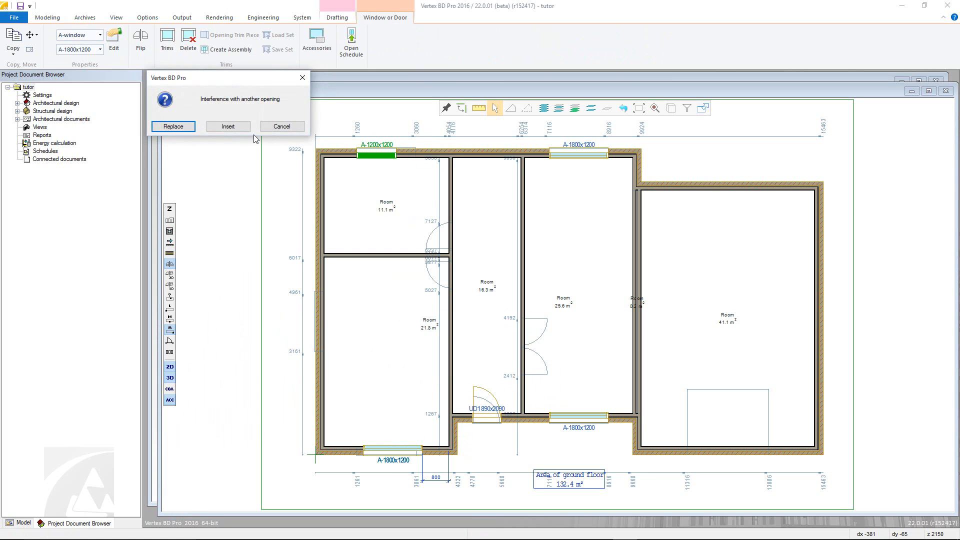
pyautogui.click(189, 126)
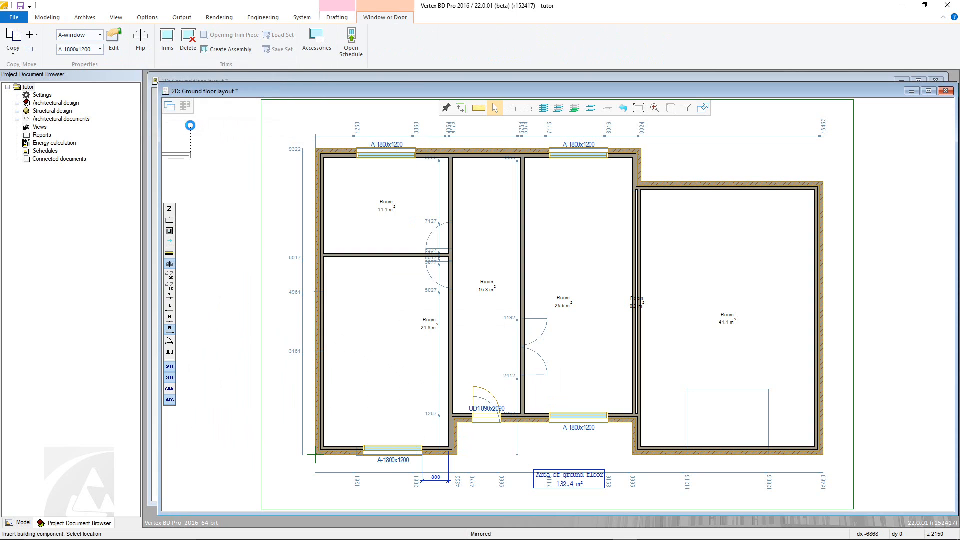